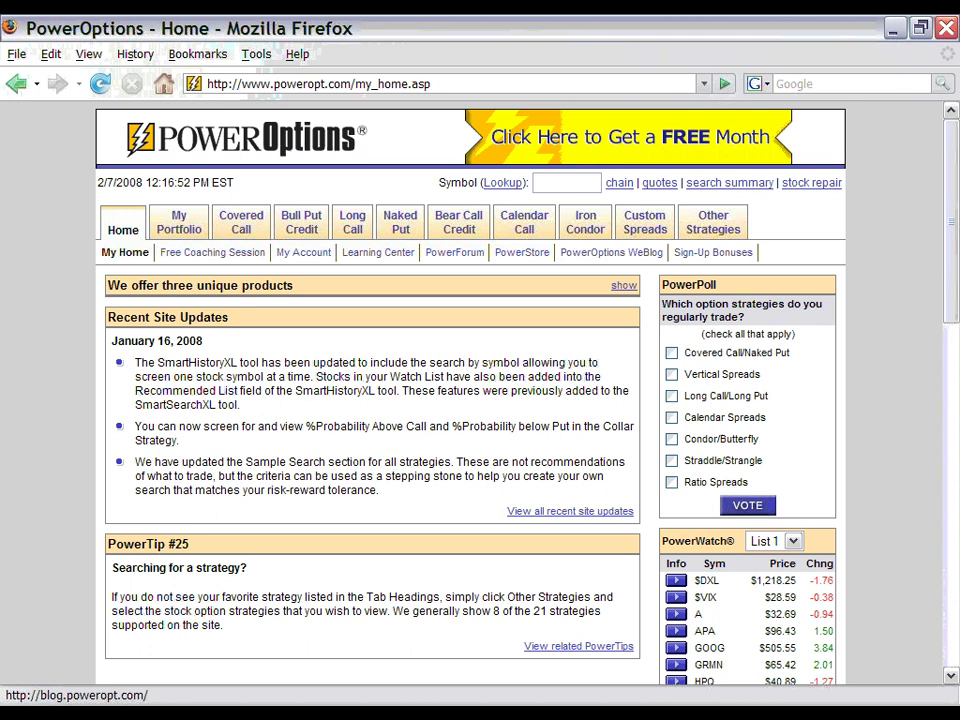
# Look up the stock quote details for the symbol DRYS
pyautogui.click(555, 186)
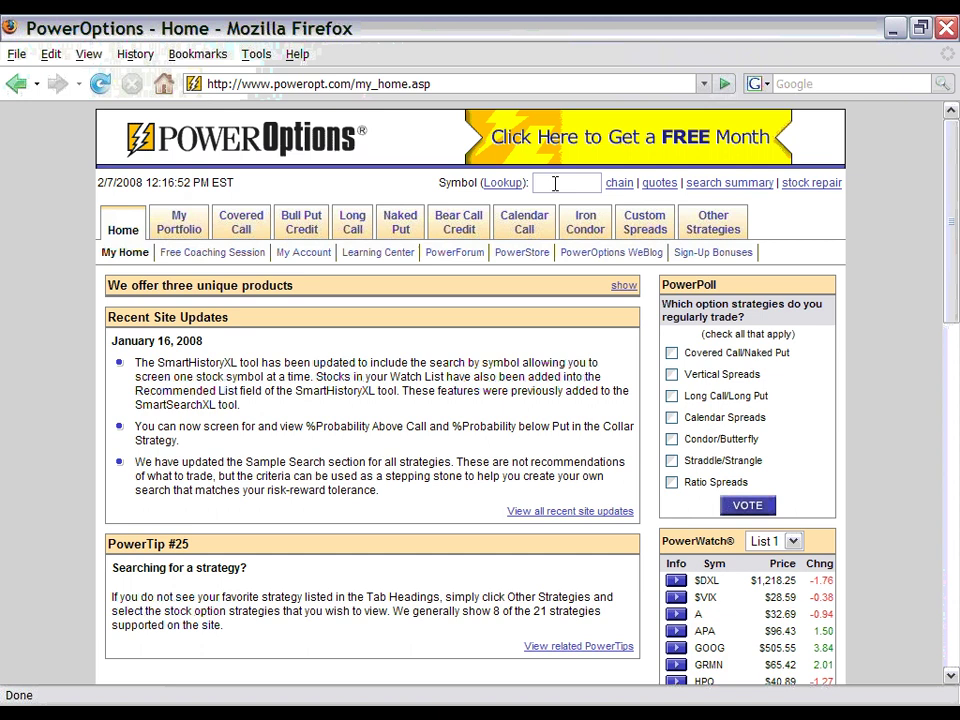
pyautogui.write('DRS')
pyautogui.press('BackSpace')
pyautogui.write('YS')
pyautogui.click(657, 184)
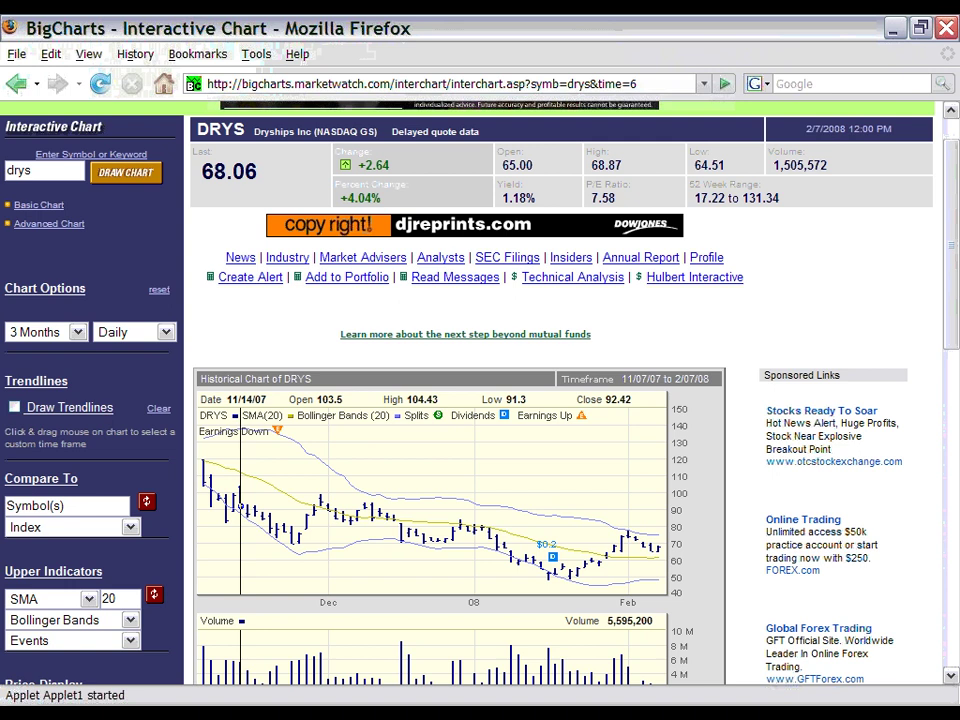
# From the DRYS stock details, open the Stock Repair Strategy Tool and submit a cost per share of 78.11 for 1000 shares
pyautogui.hotkey('alt', 'Tab')
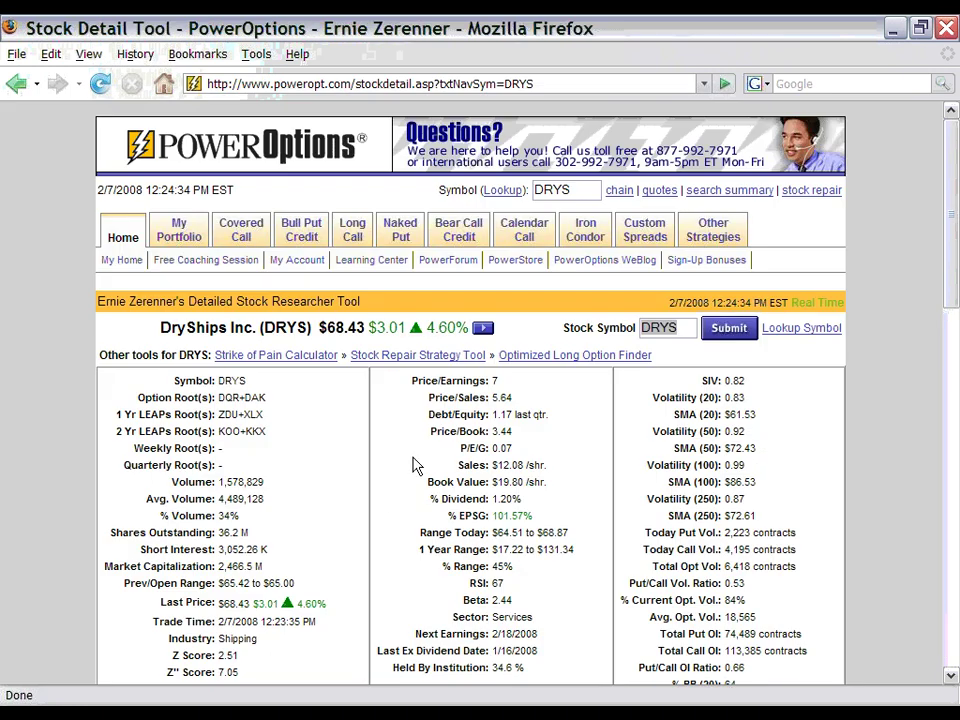
pyautogui.click(433, 358)
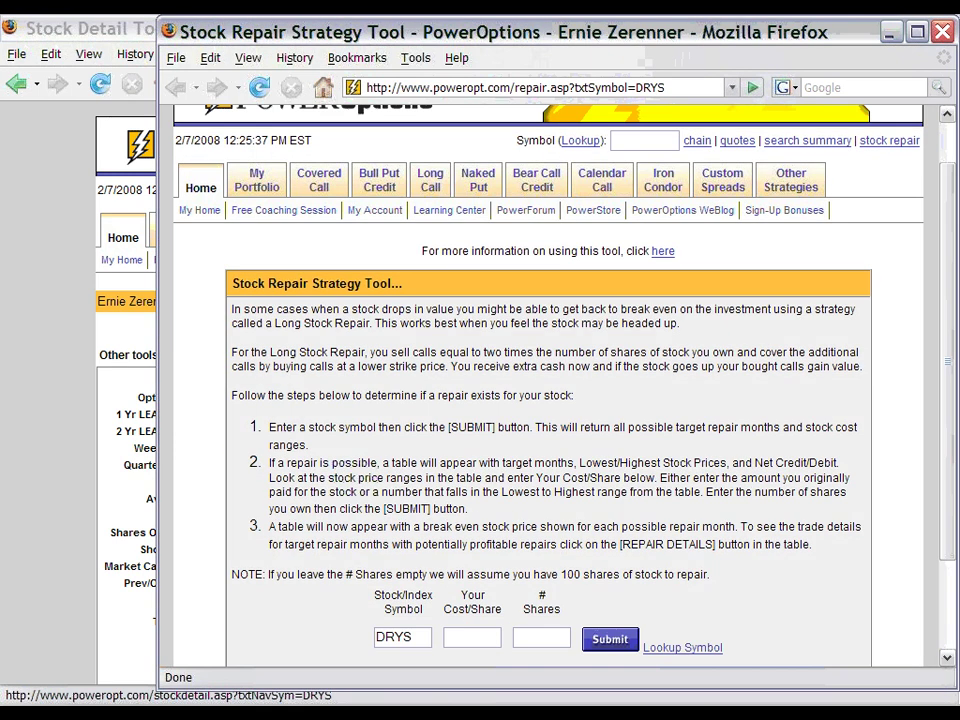
pyautogui.scroll(-1, 327, 349)
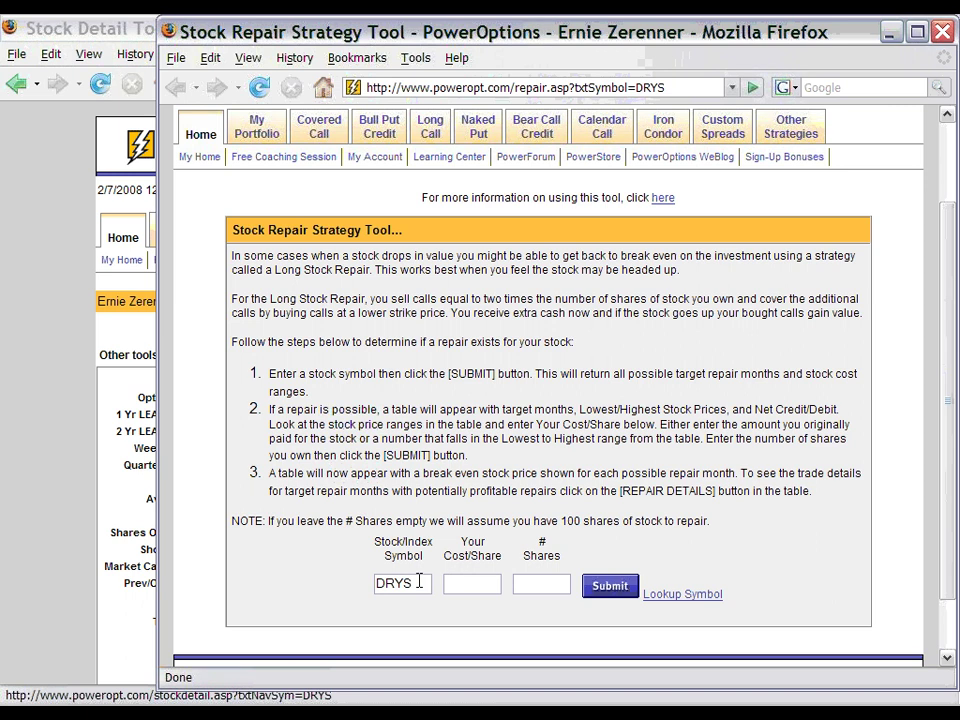
pyautogui.click(461, 583)
pyautogui.write('78.11')
pyautogui.click(534, 585)
pyautogui.write('1000')
pyautogui.click(603, 588)
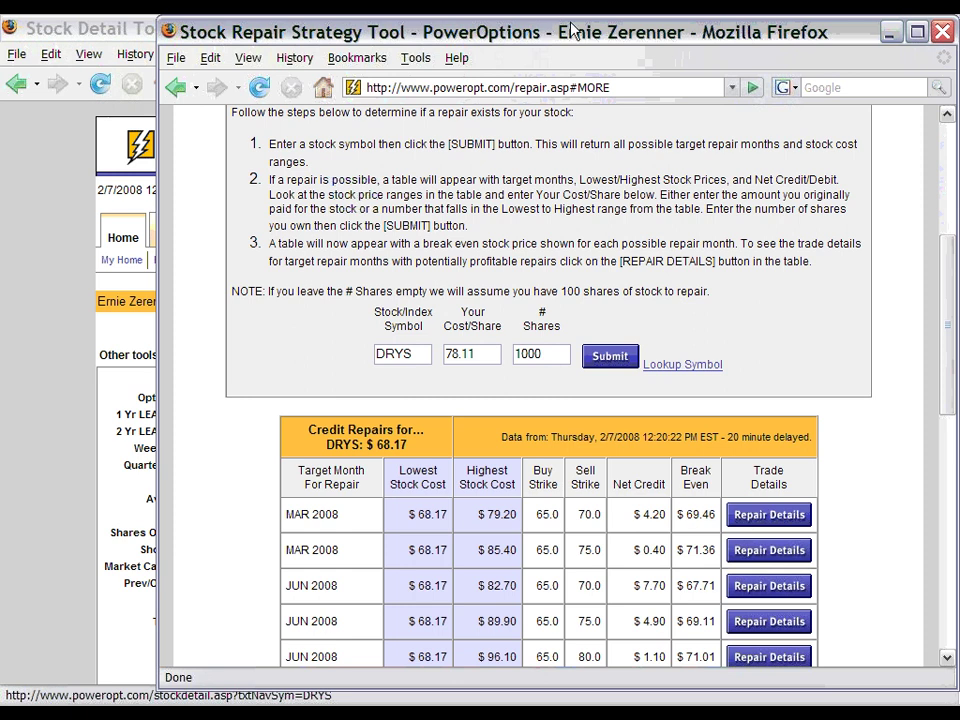
pyautogui.moveTo(566, 30); pyautogui.dragTo(438, 26)
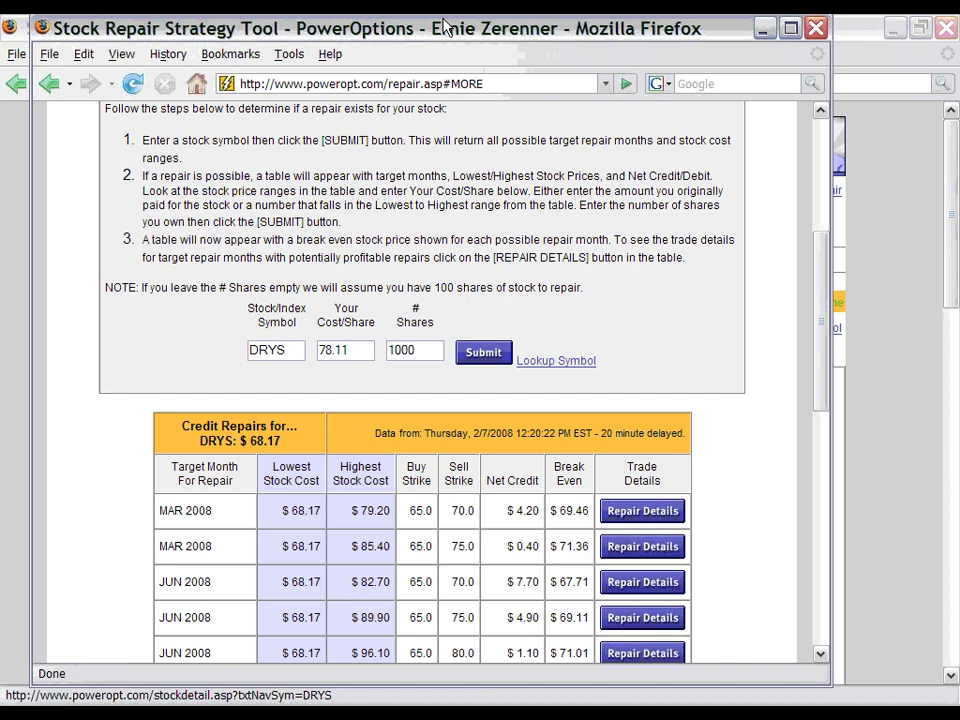
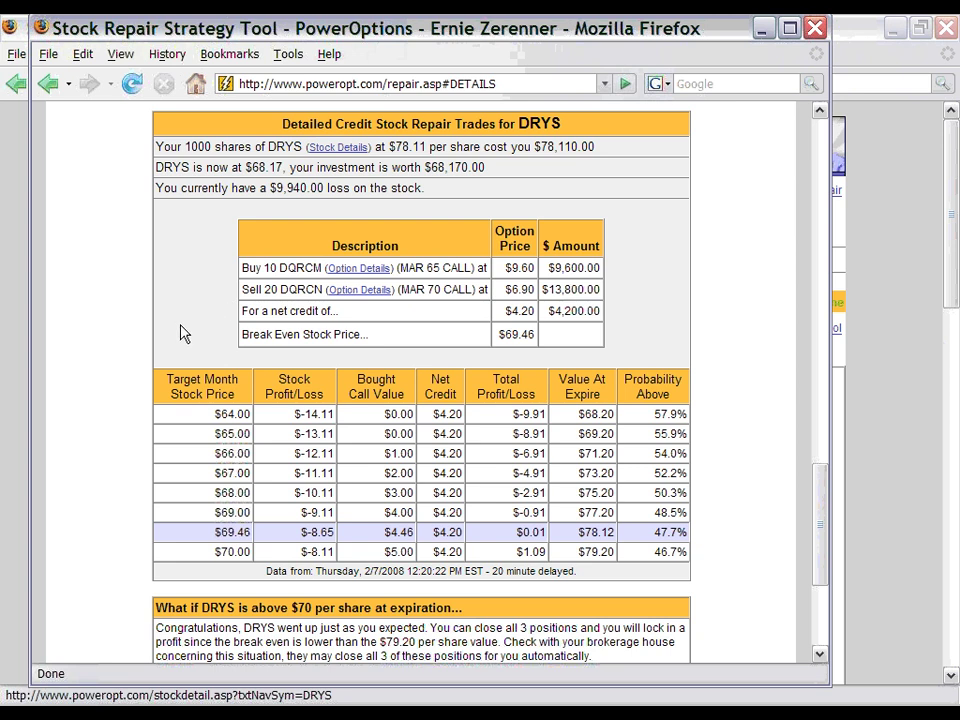
# Recalculate the DRYS stock repairs with the cost per share set to 90.00
pyautogui.scroll(5, 126, 341)
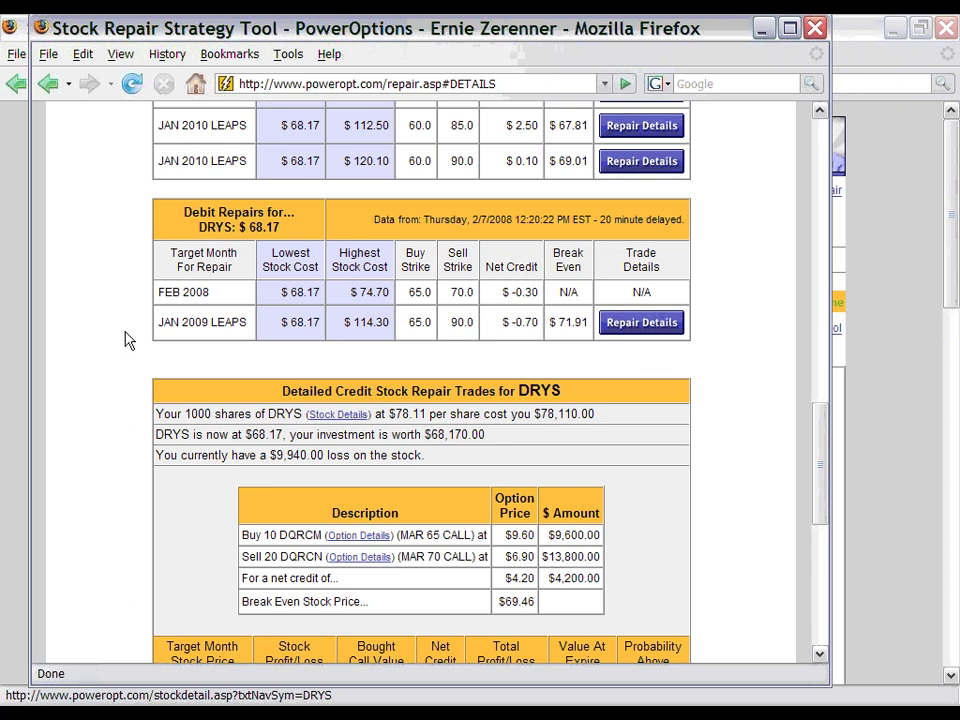
pyautogui.scroll(2, 126, 341)
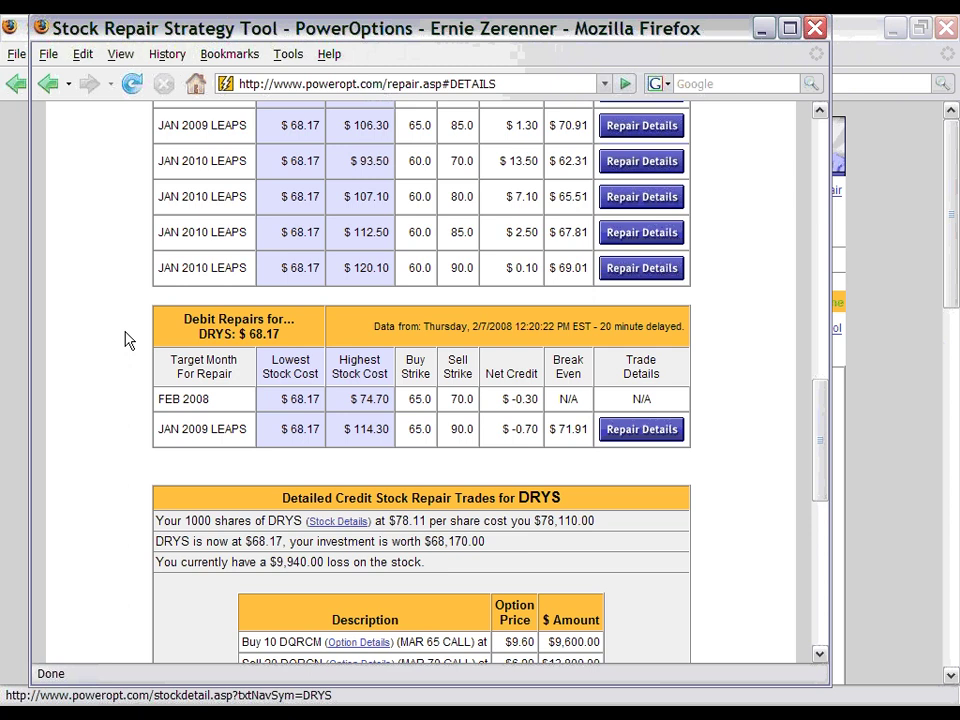
pyautogui.scroll(8, 214, 255)
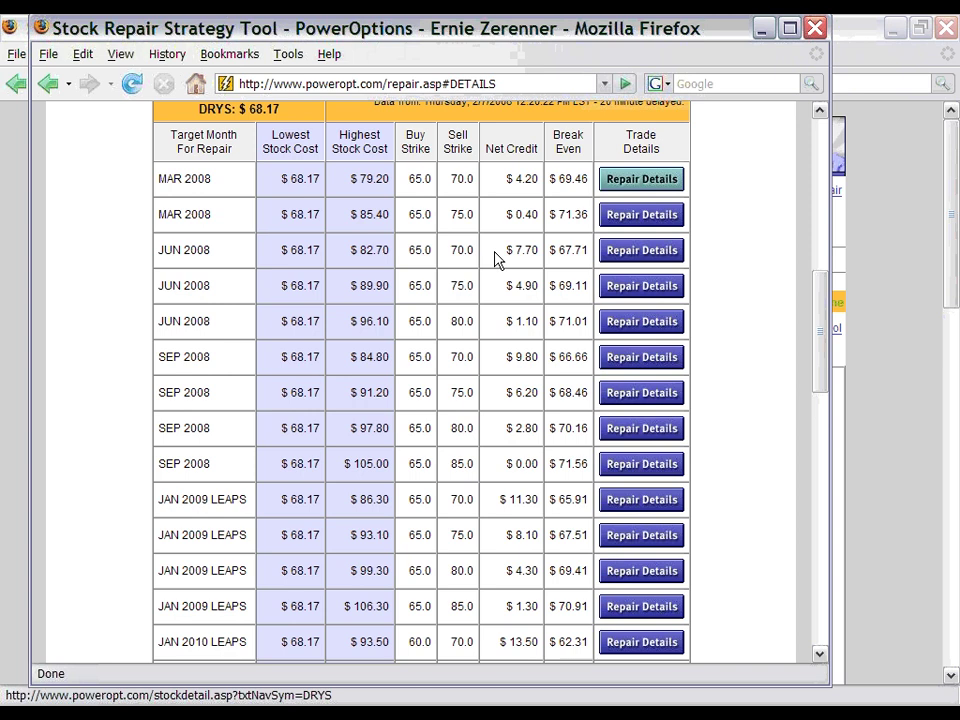
pyautogui.scroll(3, 495, 258)
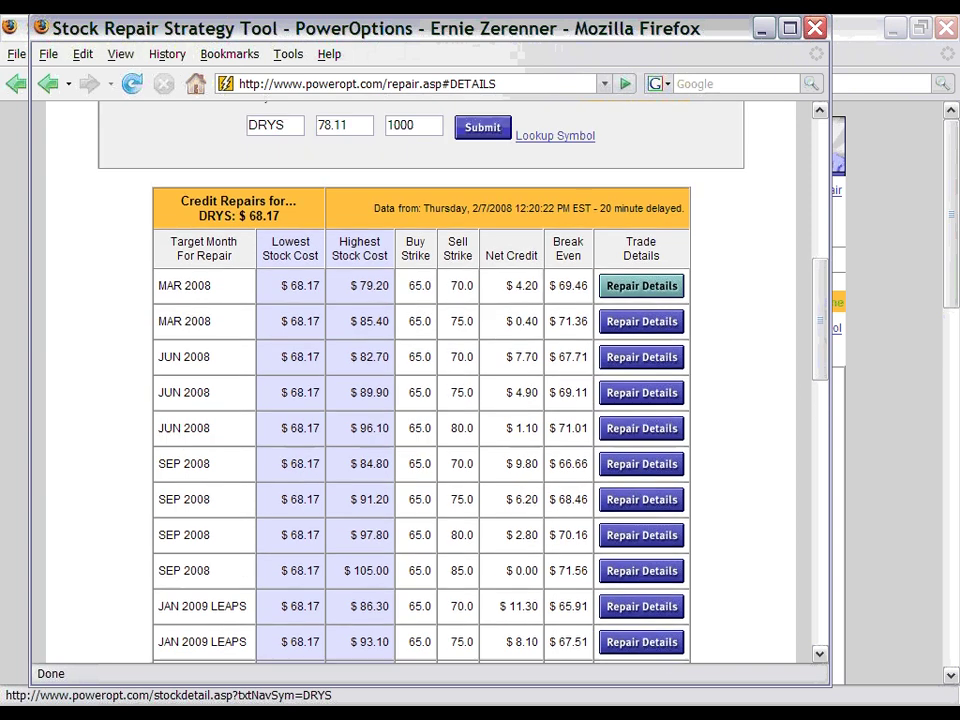
pyautogui.scroll(1, 489, 264)
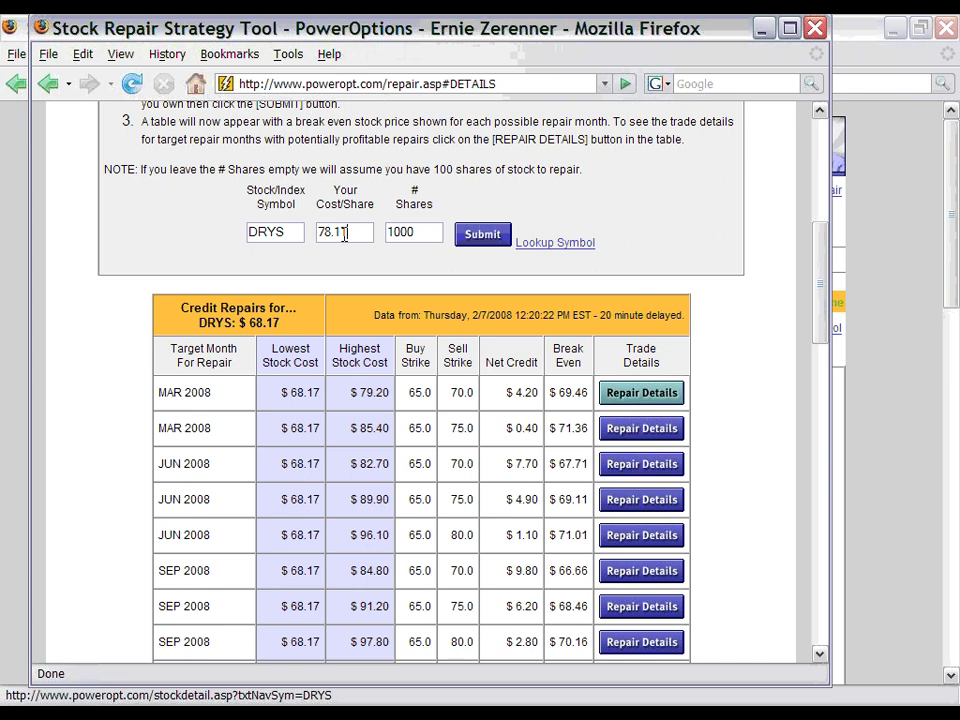
pyautogui.moveTo(345, 232); pyautogui.dragTo(309, 232)
pyautogui.press('BackSpace')
pyautogui.write('90.00')
pyautogui.click(485, 236)
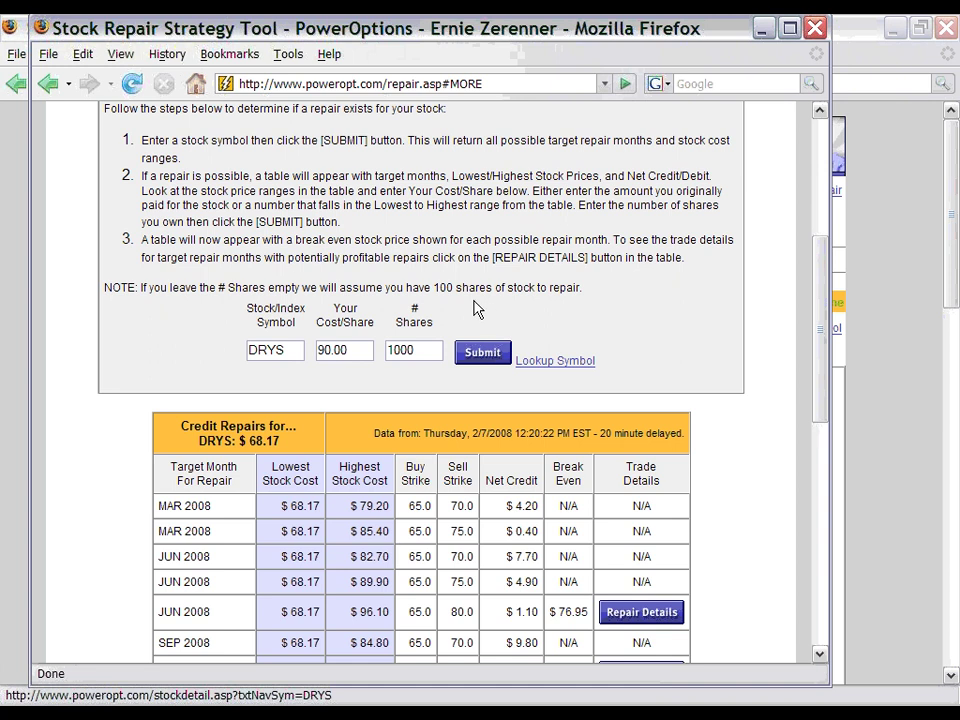
# Review the credit and debit repair tables for DRYS, comparing target months, strikes, net credits and break-even prices
pyautogui.scroll(-3, 477, 310)
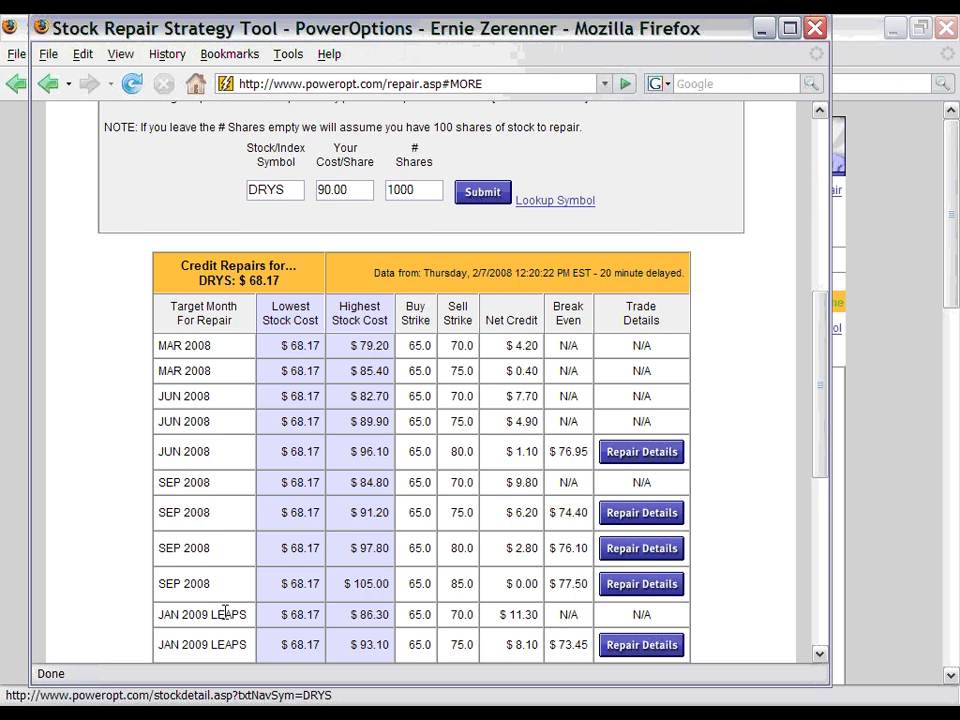
pyautogui.scroll(-3, 420, 400)
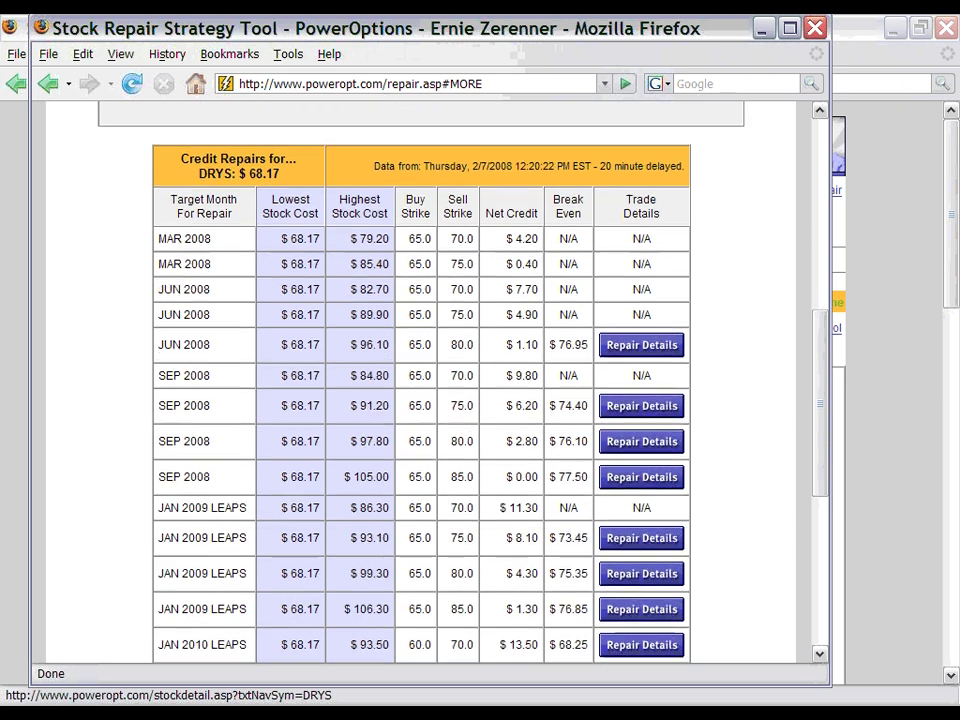
pyautogui.scroll(-1, 420, 400)
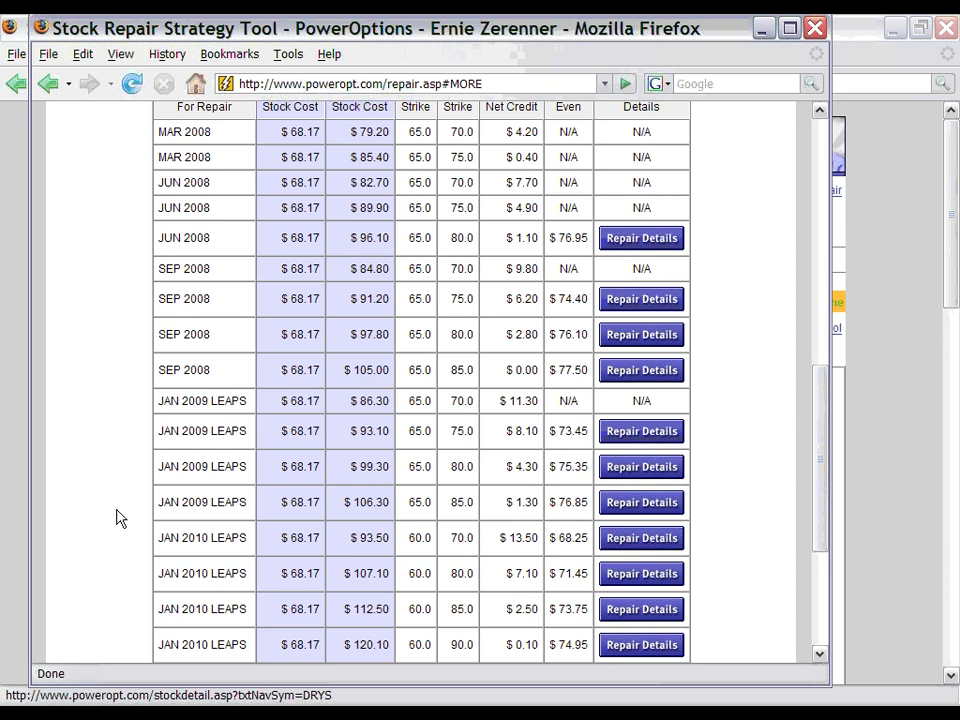
pyautogui.scroll(-4, 116, 517)
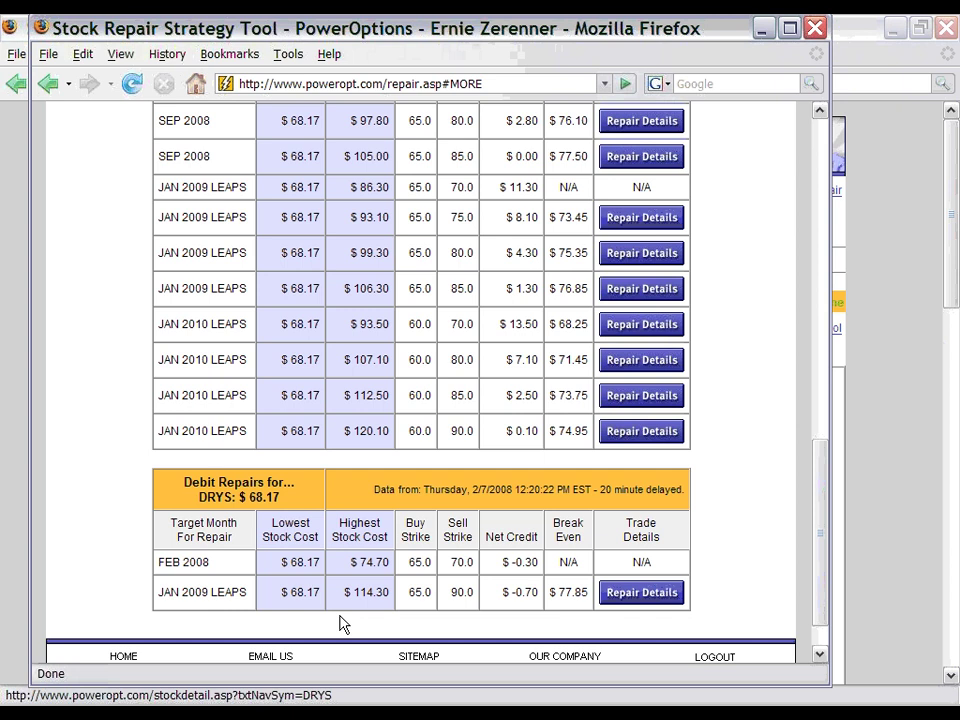
# Switch to the PowerPoint slide show and advance from the Stock Repair Strategy Tool summary to the Questions slide
pyautogui.hotkey('alt', 'Tab')
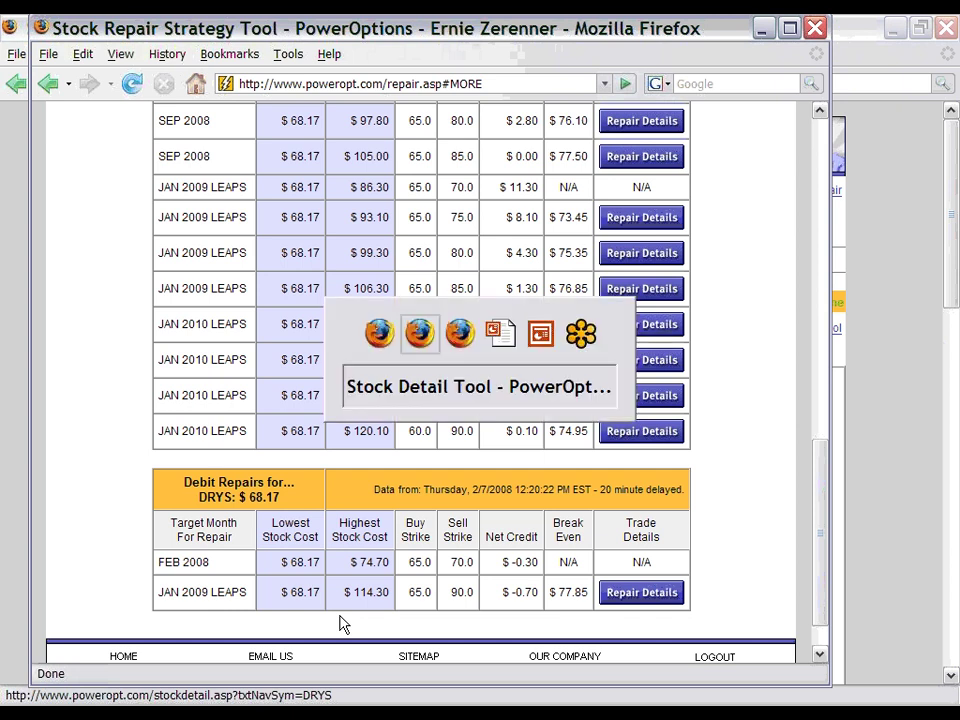
pyautogui.hotkey('alt', 'Tab')
pyautogui.hotkey('alt', 'Tab')
pyautogui.hotkey('alt', 'Tab')
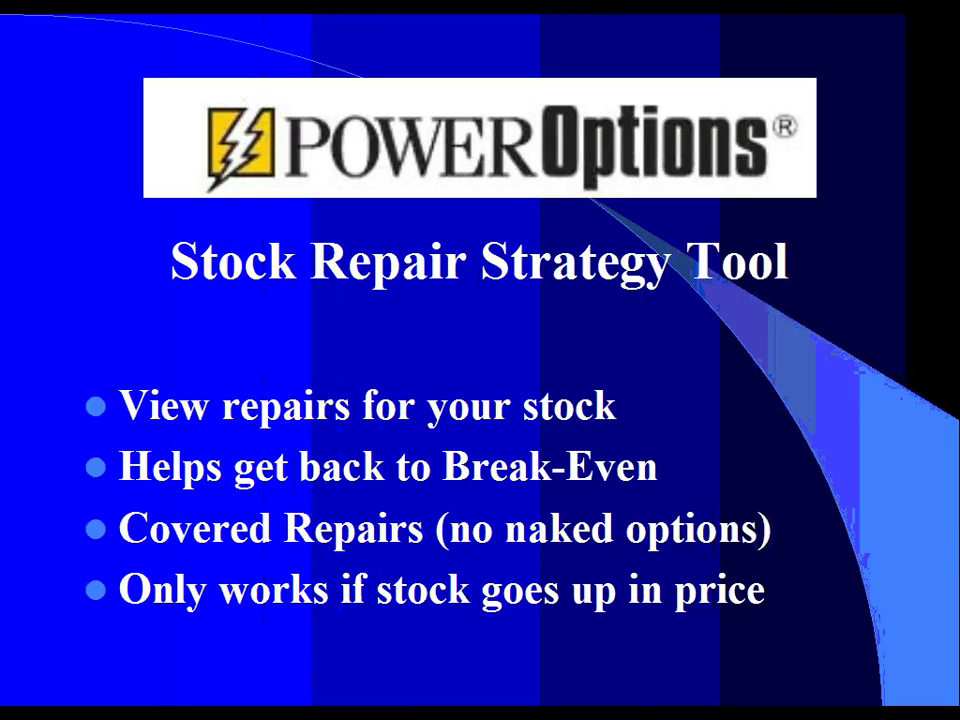
pyautogui.press('Right')
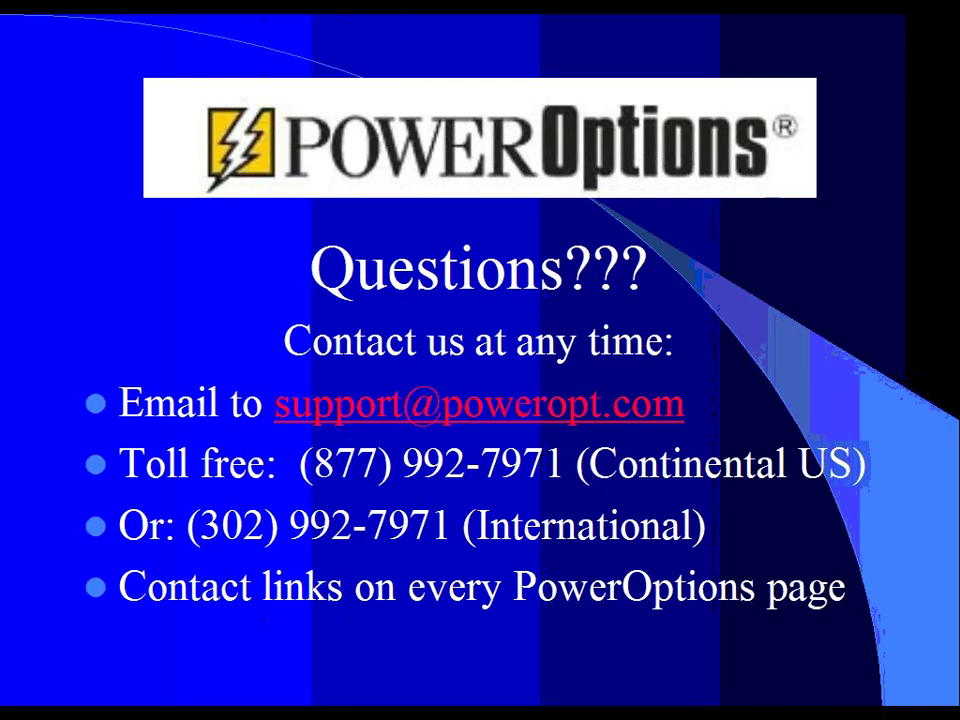